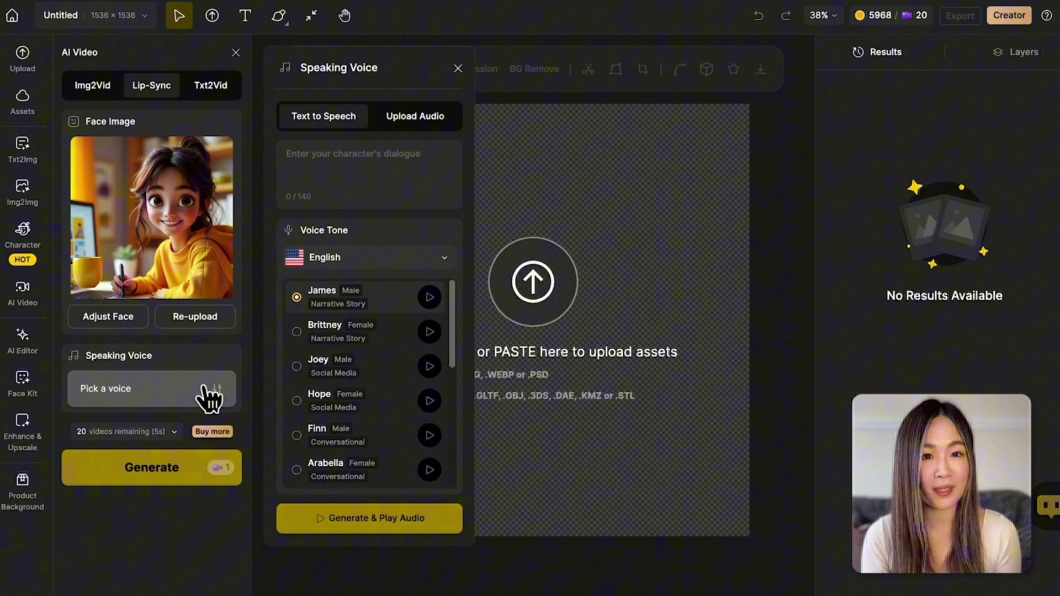
# Step: Generate the girl's Hope-voice dialogue audio and start generating her lip-synced video
pyautogui.click(369, 525)
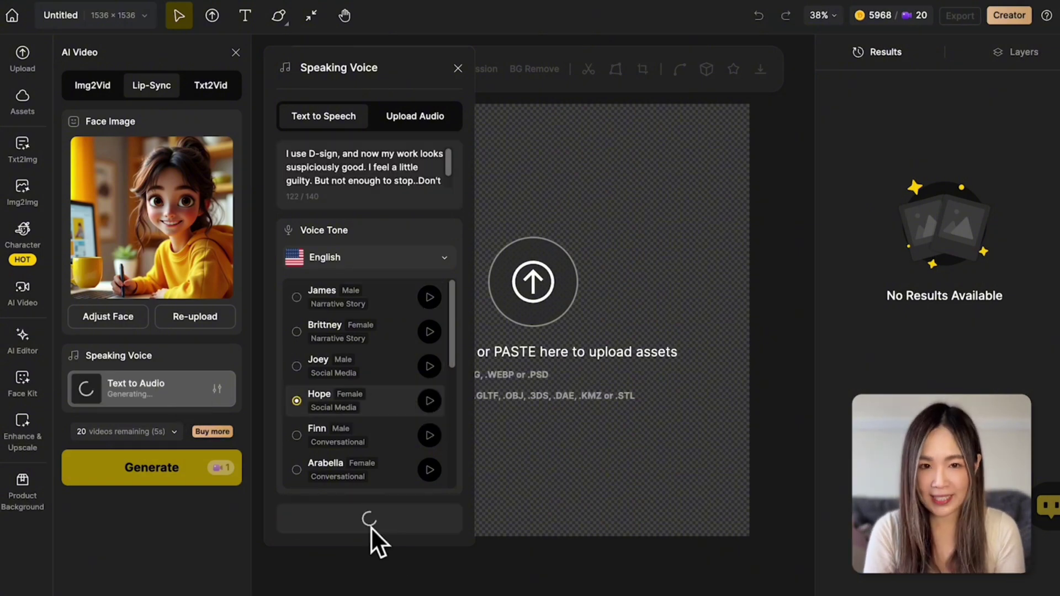
pyautogui.click(145, 472)
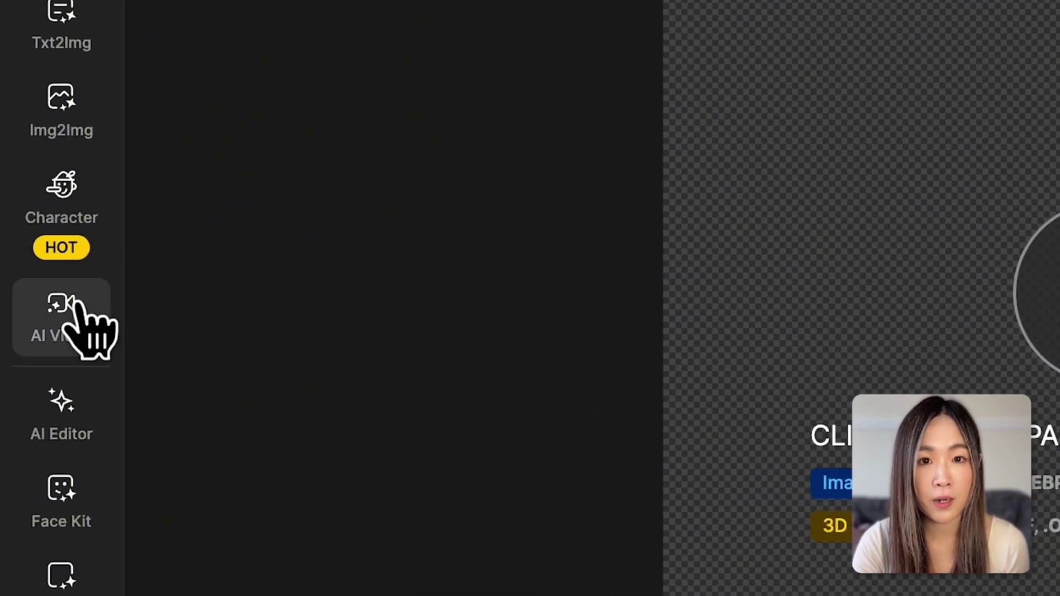
# Step: Switch Dzine's AI Video panel to Lip-Sync mode
pyautogui.click(23, 299)
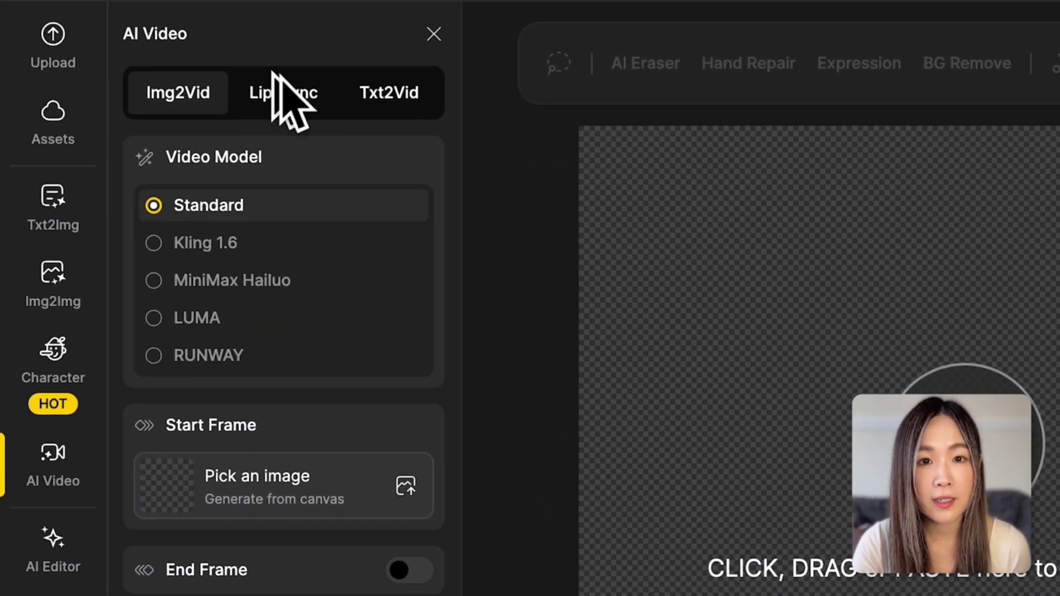
pyautogui.click(305, 97)
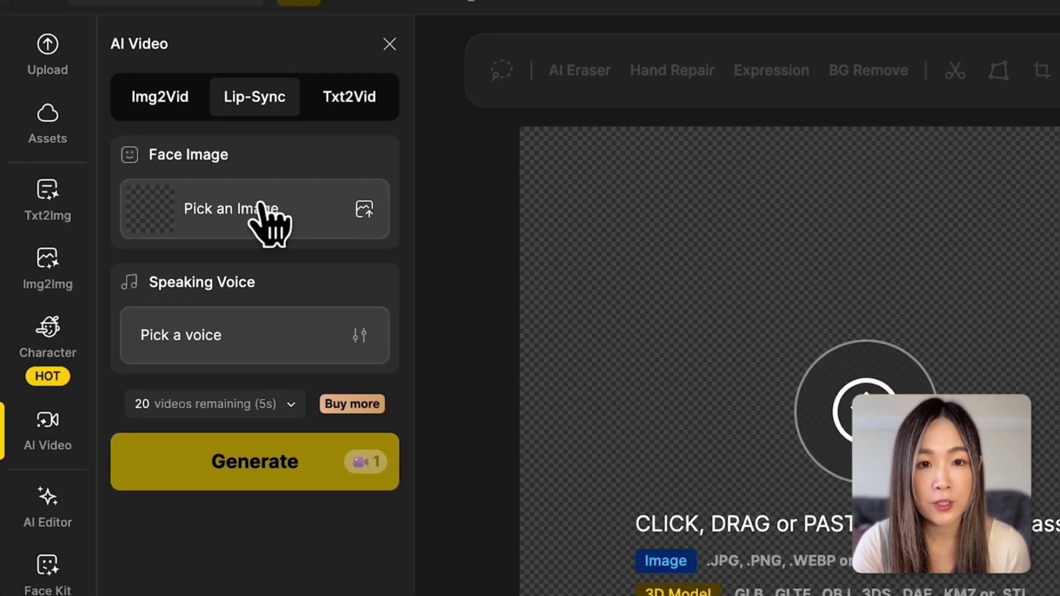
# Step: Upload the cartoon girl image from the computer as the face image
pyautogui.click(309, 222)
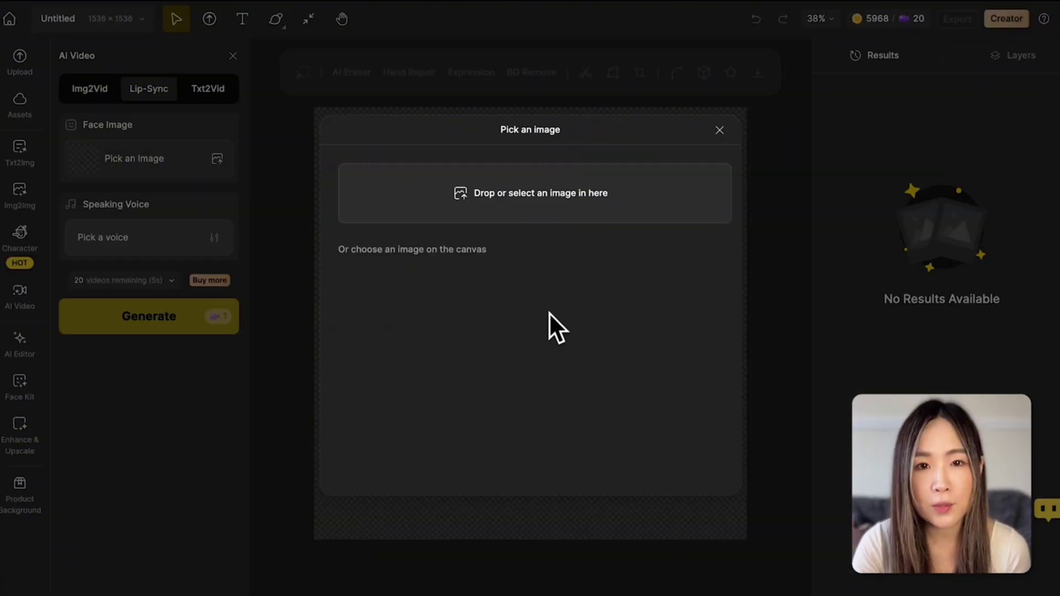
pyautogui.click(556, 215)
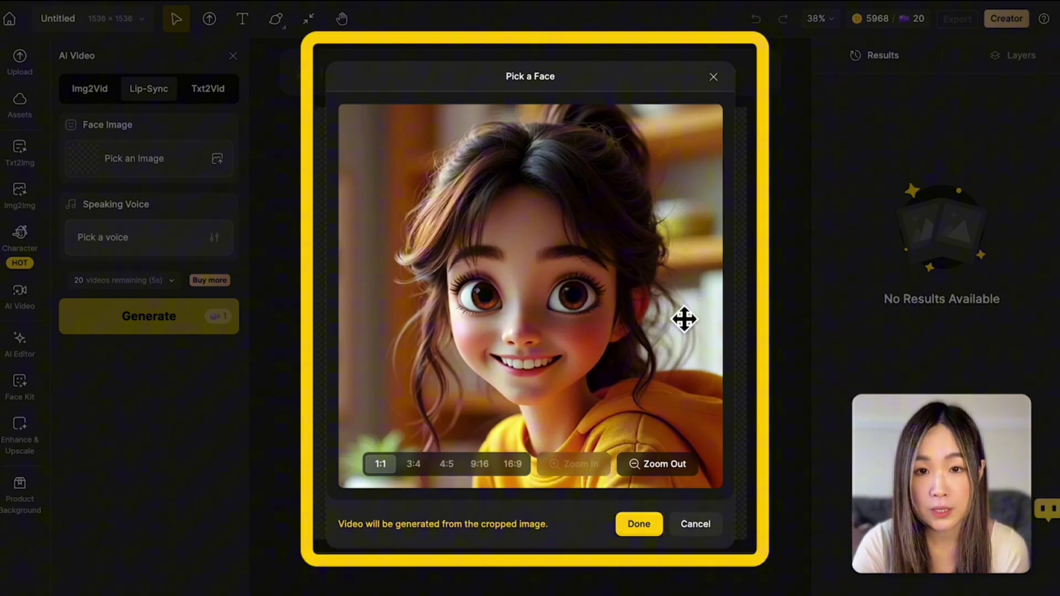
# Step: After trying other ratios, crop the girl's portrait at 1:1, zoomed out and shifted right
pyautogui.click(426, 476)
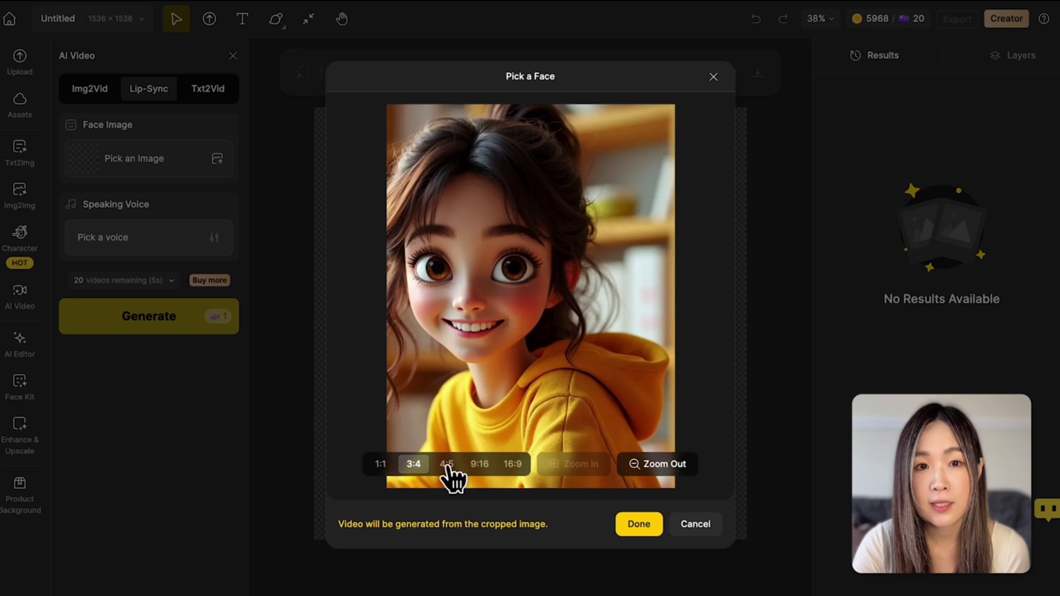
pyautogui.click(447, 466)
pyautogui.click(479, 466)
pyautogui.click(512, 470)
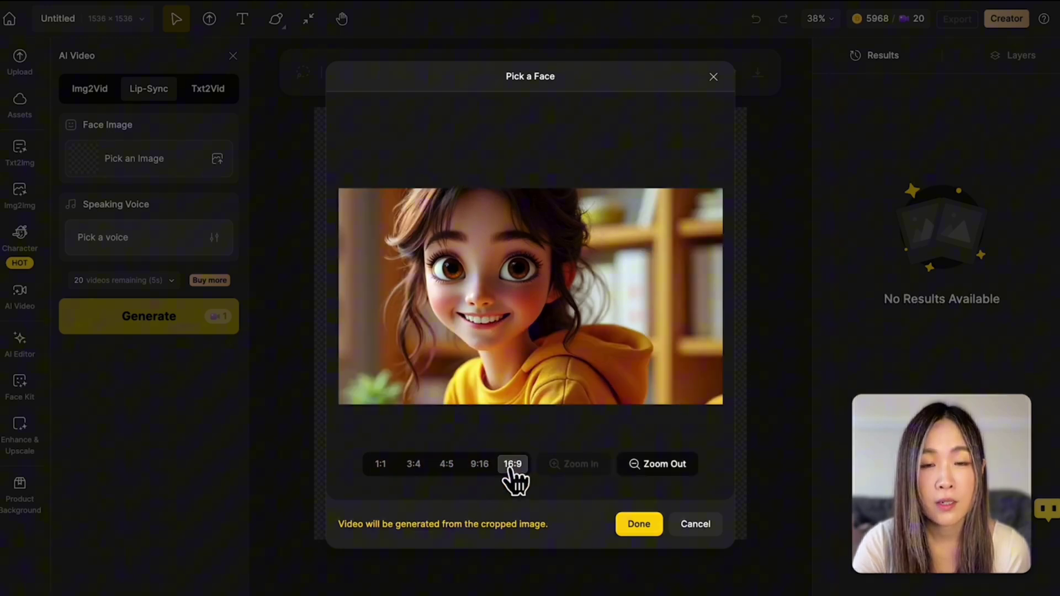
pyautogui.click(579, 474)
pyautogui.click(657, 470)
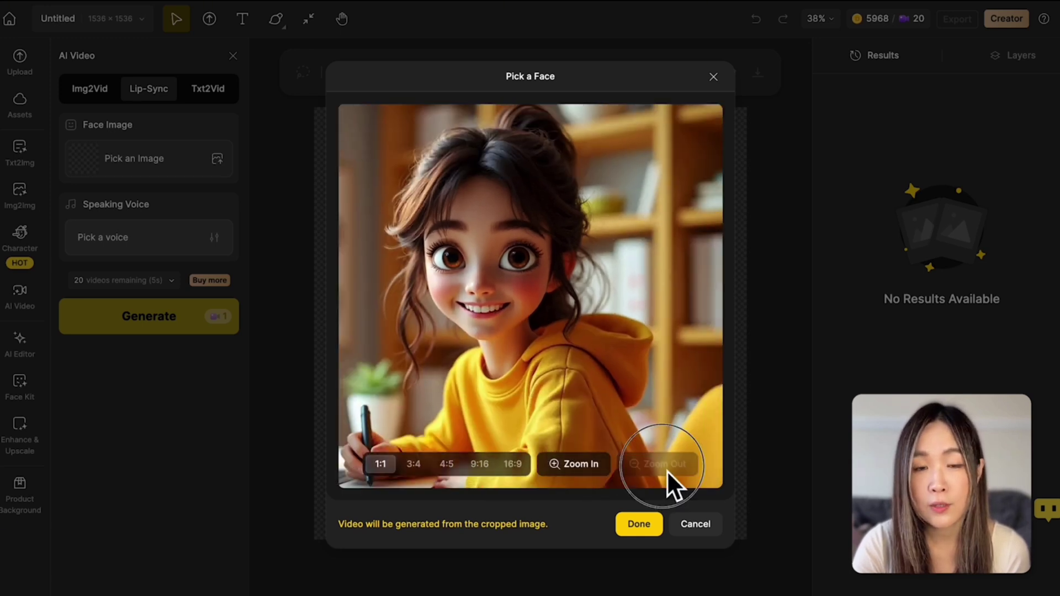
pyautogui.moveTo(587, 374); pyautogui.dragTo(682, 374)
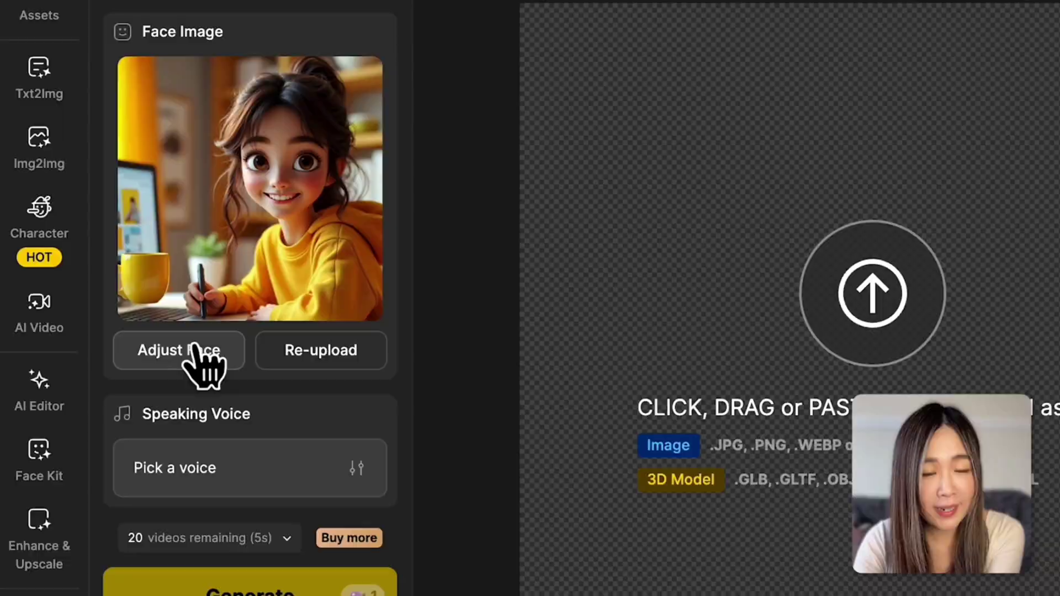
# Step: Check the face crop again, then re-upload still frame.png as the face image
pyautogui.click(108, 320)
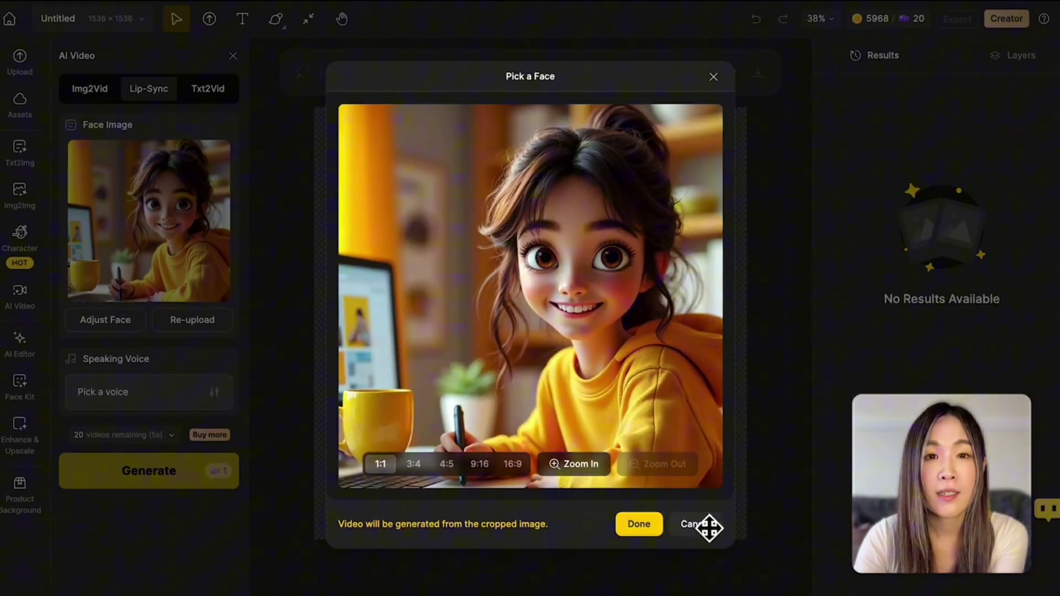
pyautogui.click(709, 529)
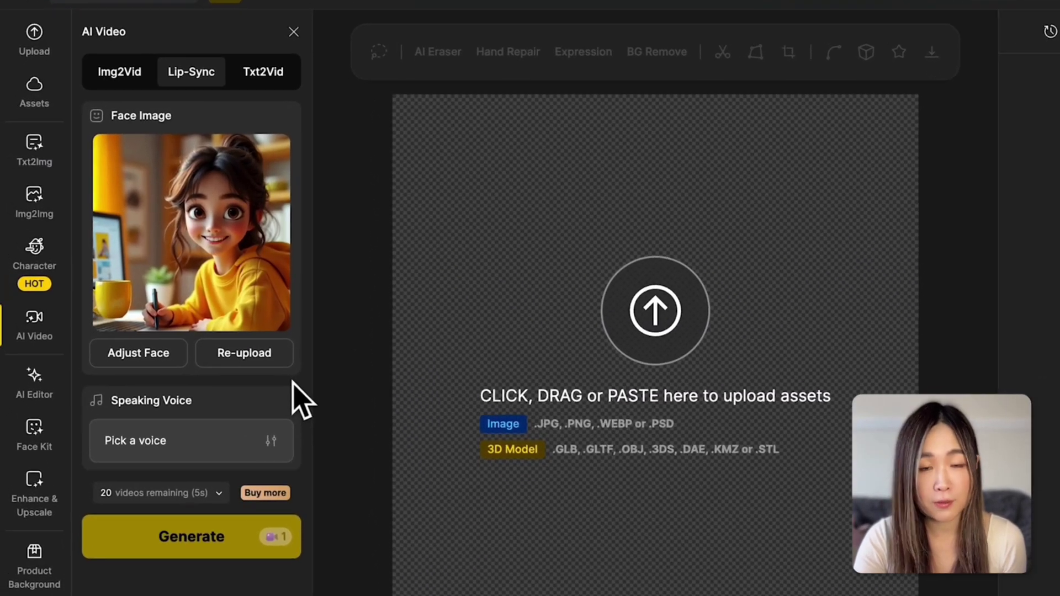
pyautogui.click(264, 360)
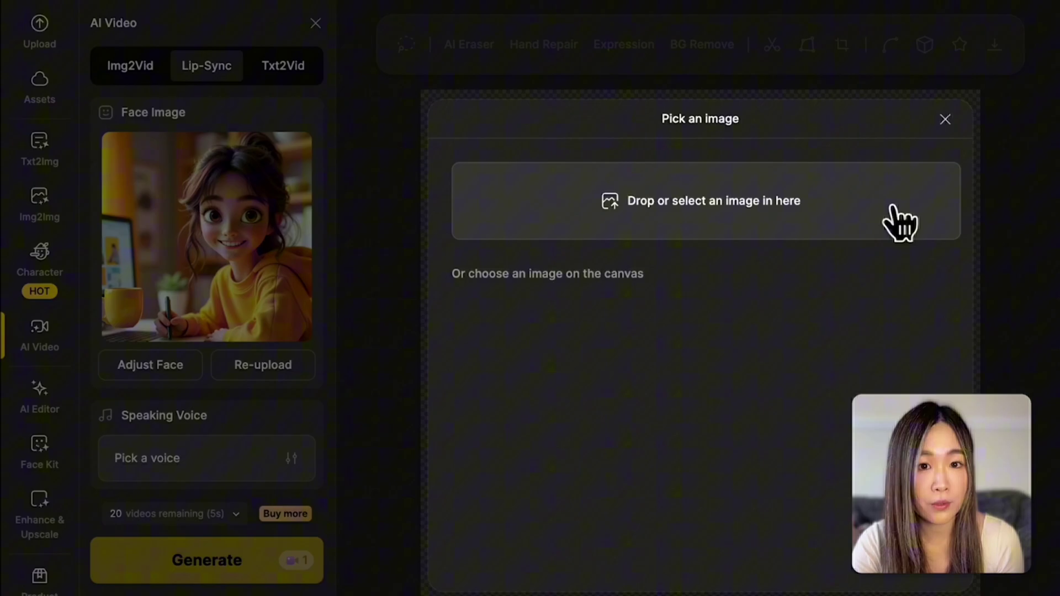
pyautogui.click(773, 232)
pyautogui.doubleClick(627, 490)
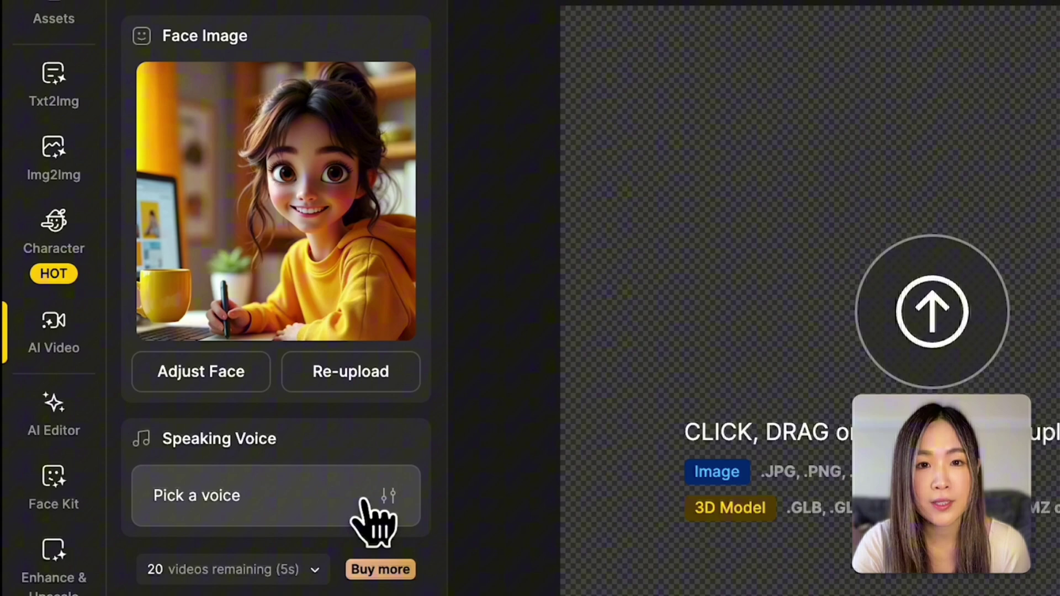
# Step: Use Text to Speech as the speaking voice source after checking the Upload Audio option
pyautogui.click(365, 502)
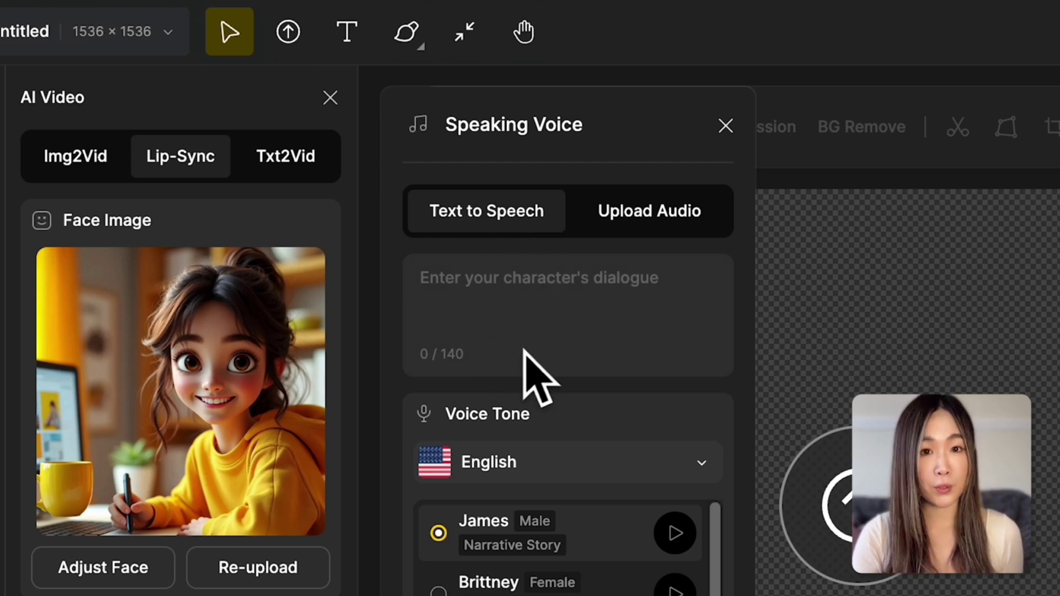
pyautogui.click(678, 237)
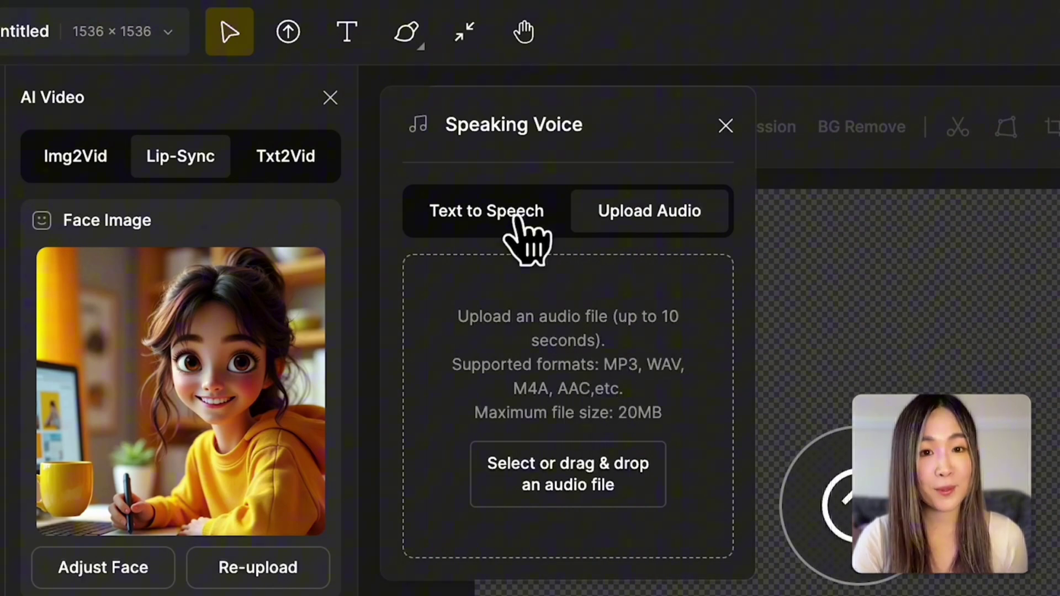
pyautogui.click(519, 234)
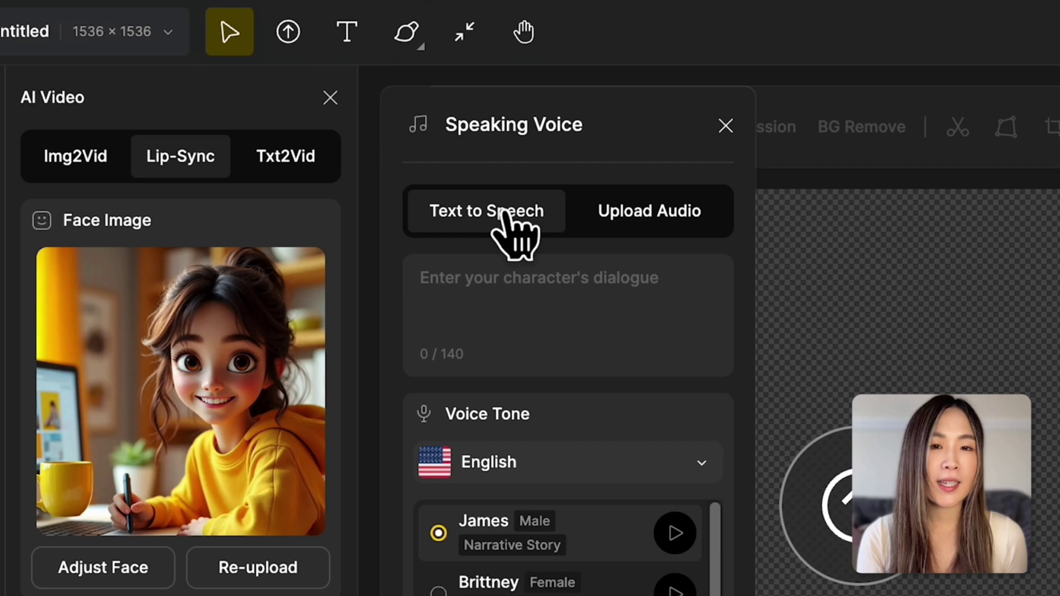
pyautogui.click(515, 316)
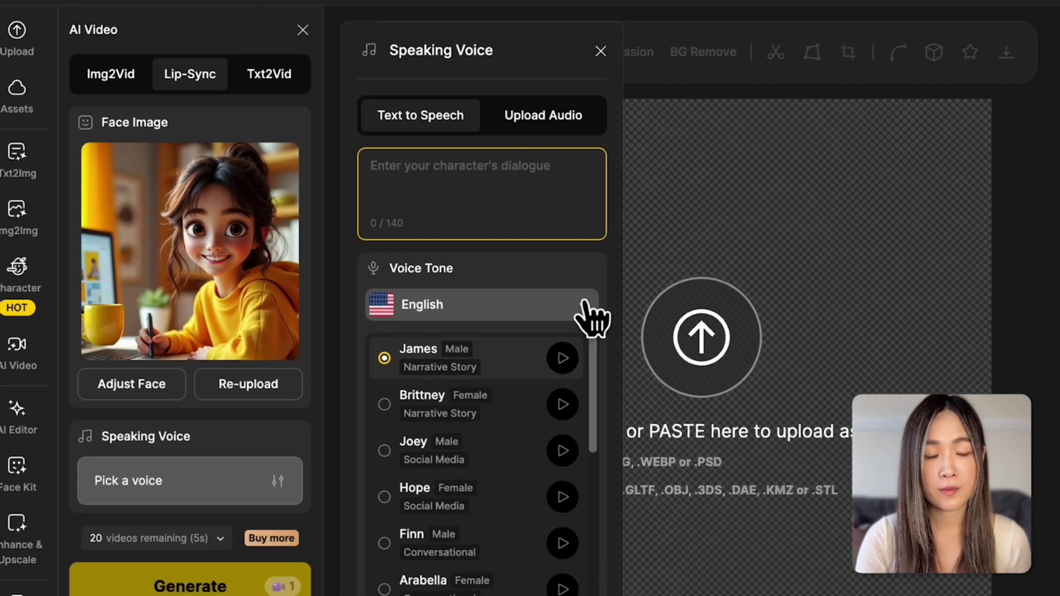
# Step: Keep English as the voice language and choose the Hope voice after previewing Brittney
pyautogui.click(699, 463)
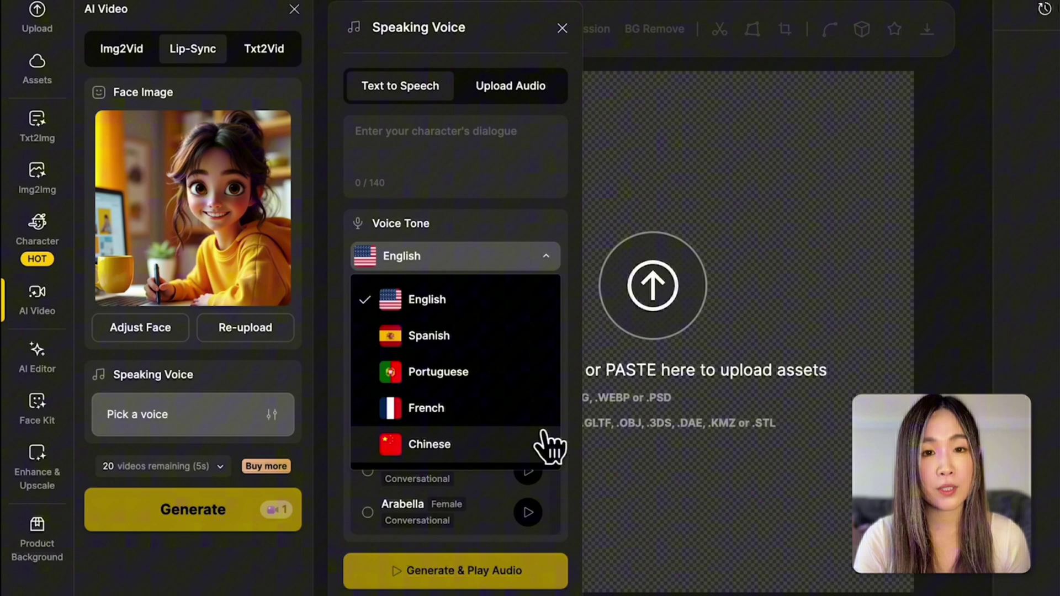
pyautogui.click(556, 312)
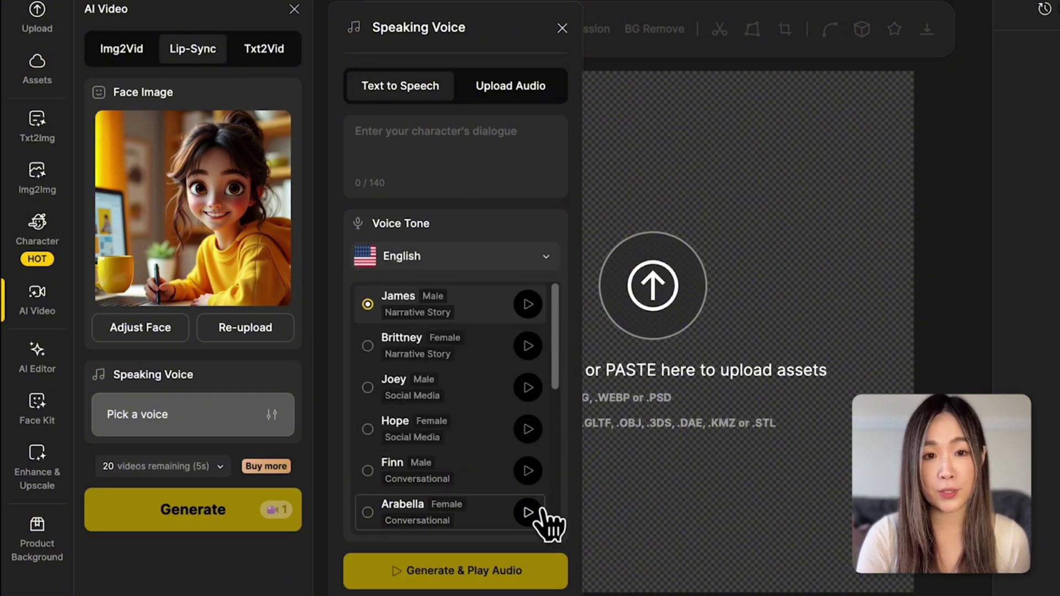
pyautogui.click(371, 347)
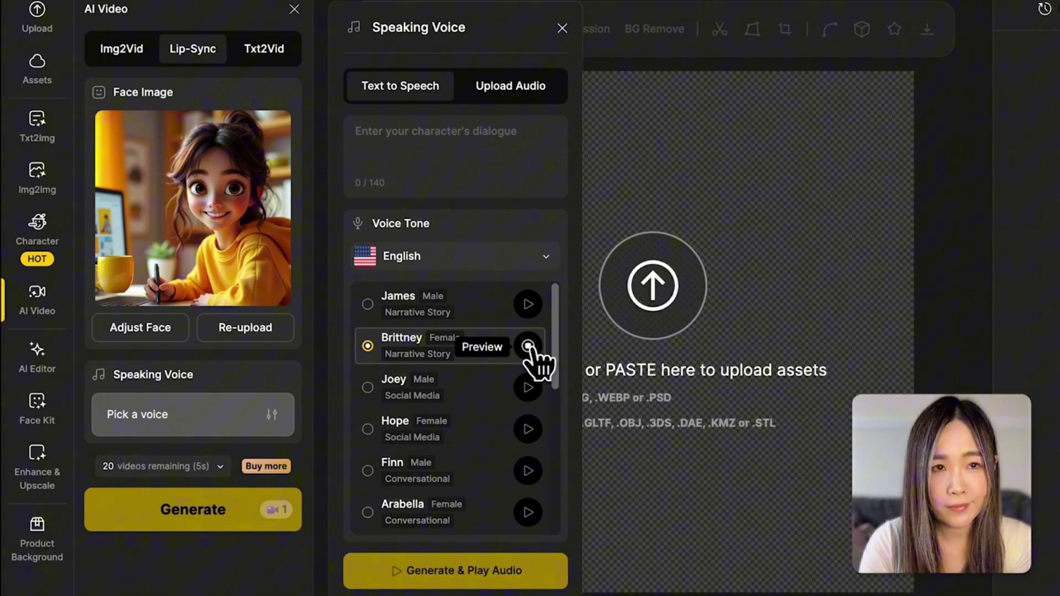
pyautogui.click(528, 430)
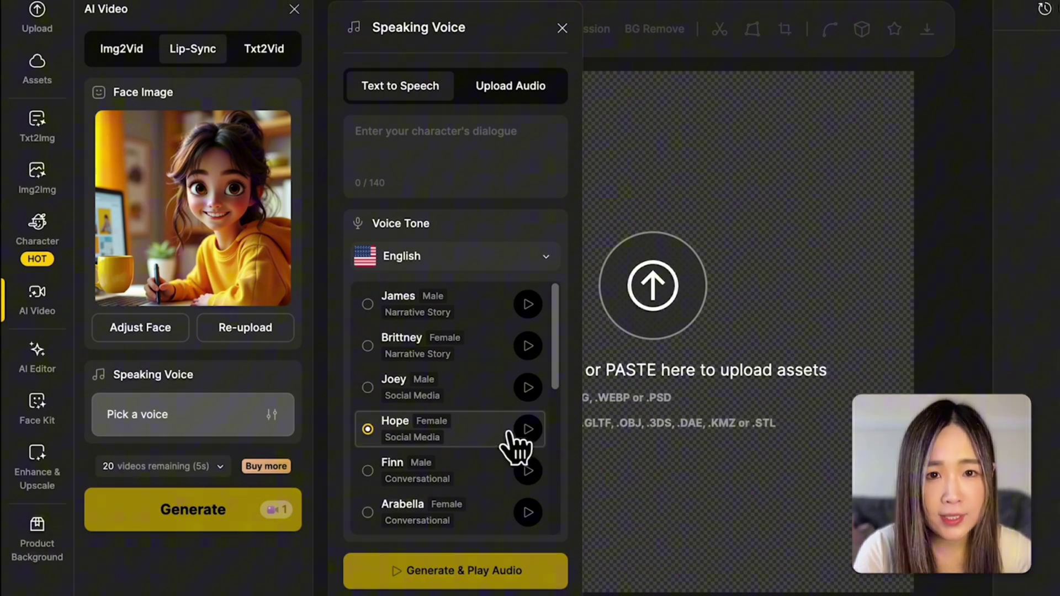
# Step: Paste the D-sign dialogue script and change the period after 'good' to '!'
pyautogui.click(452, 150)
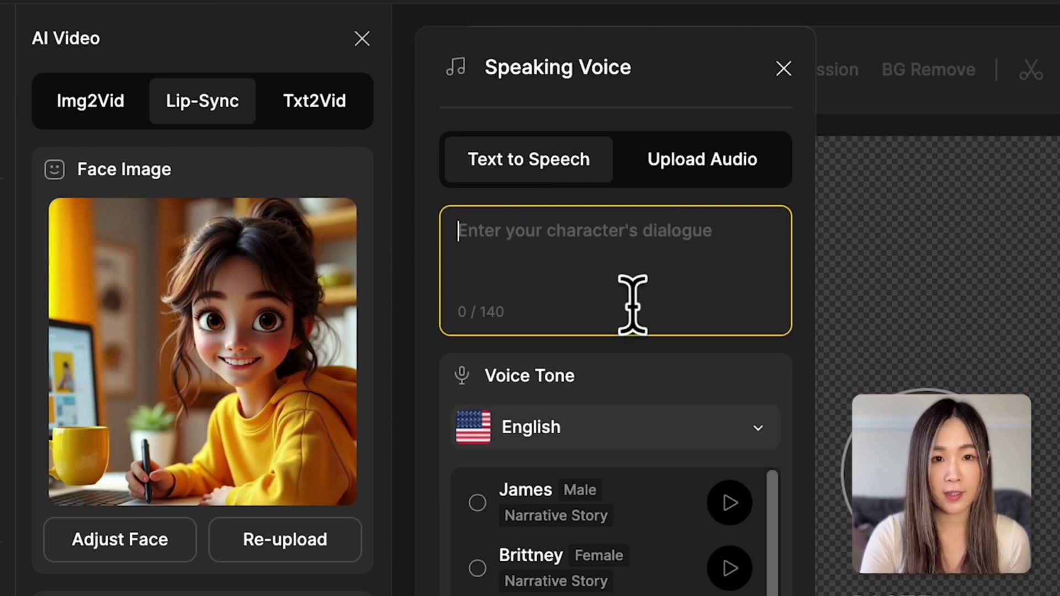
pyautogui.write("I use D-sign, and now my work looks suspiciously good. I feel a little guilty. But not enough to stop..Don't tell my boss.")
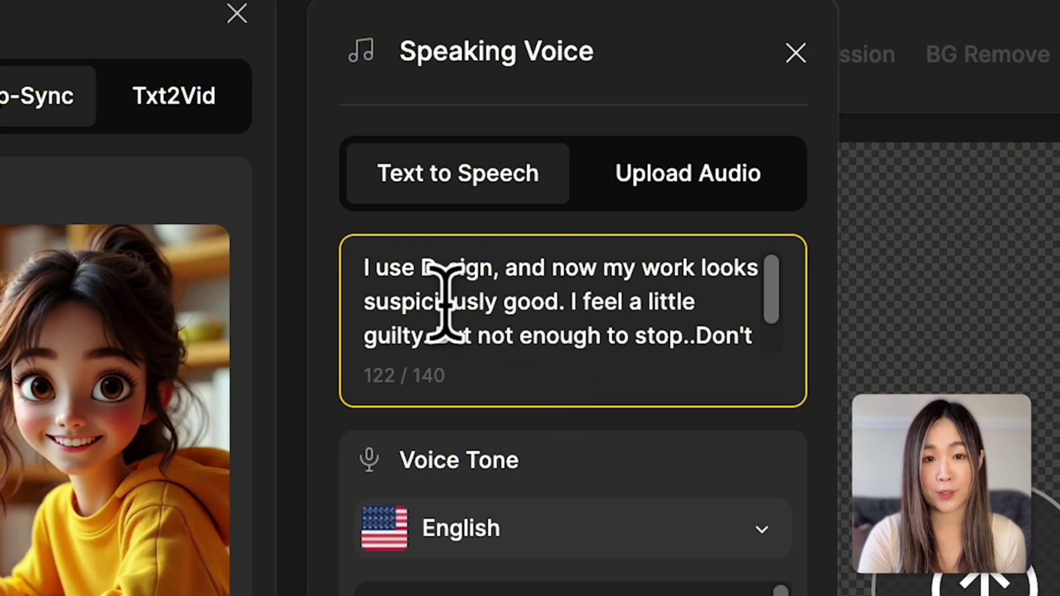
pyautogui.moveTo(423, 271); pyautogui.dragTo(494, 272)
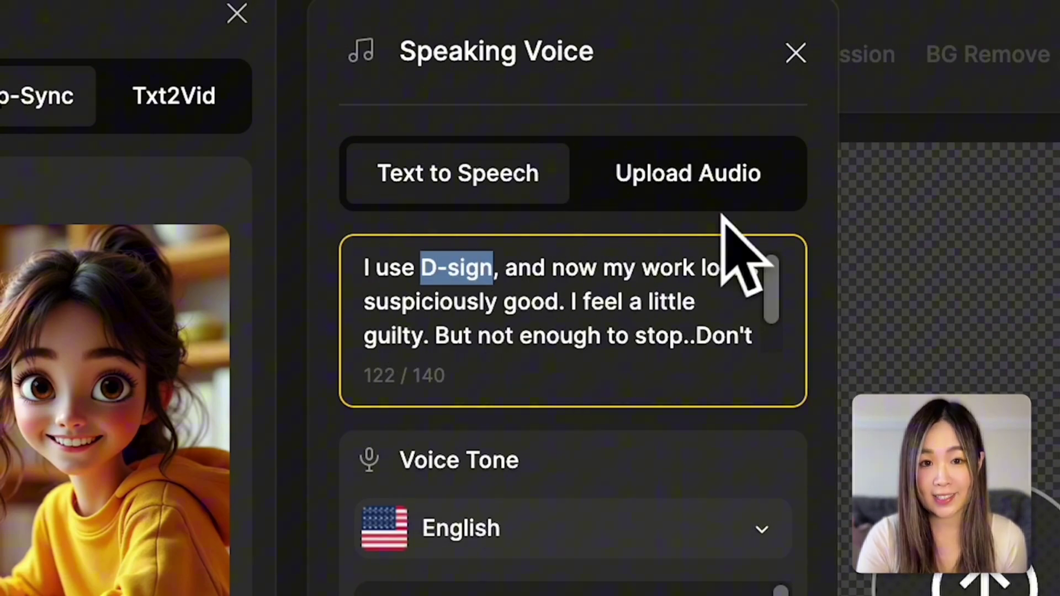
pyautogui.click(620, 329)
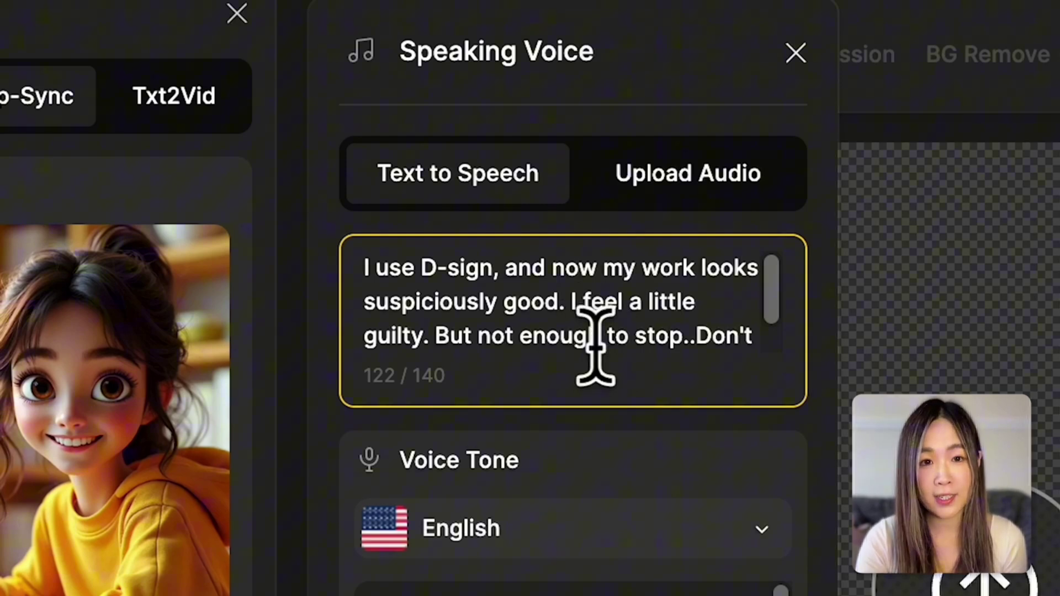
pyautogui.click(571, 303)
pyautogui.press('BackSpace')
pyautogui.press('BackSpace')
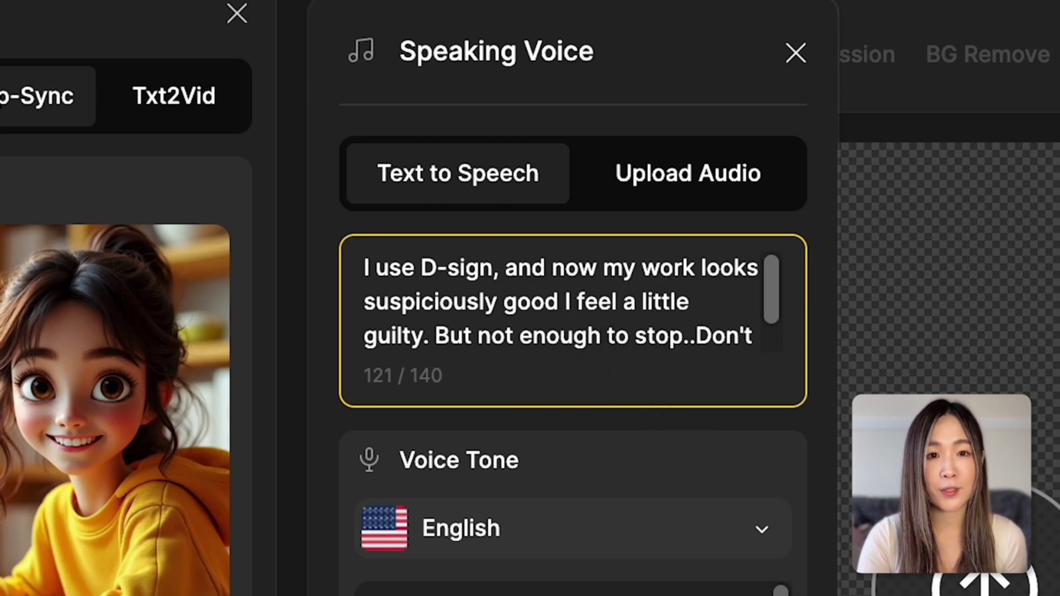
pyautogui.write('!')
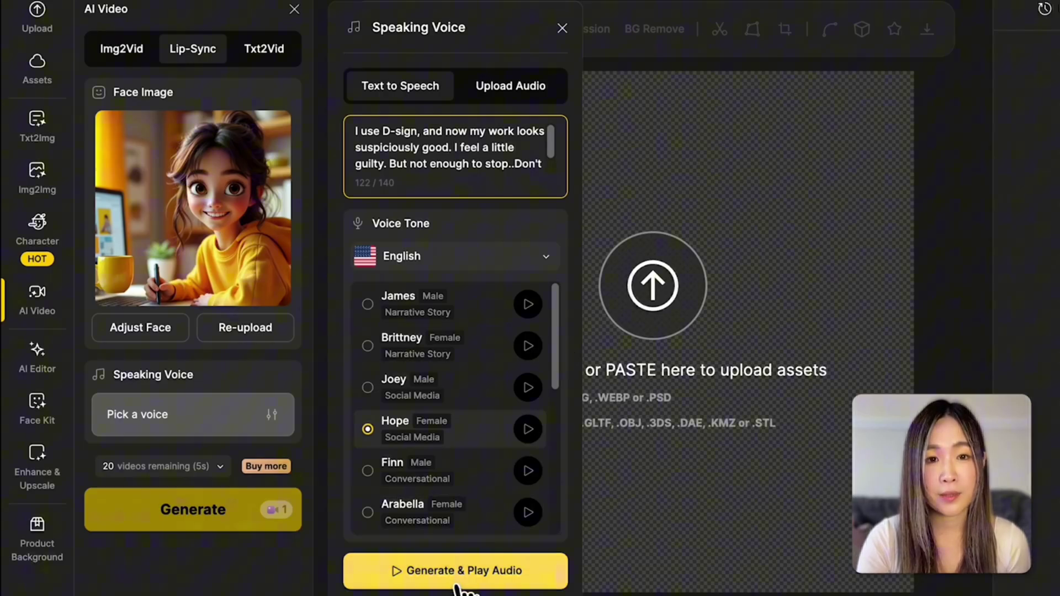
# Step: Play the Hope audio, re-edit the punctuation after 'good', and regenerate the 8.9-second clip
pyautogui.click(458, 574)
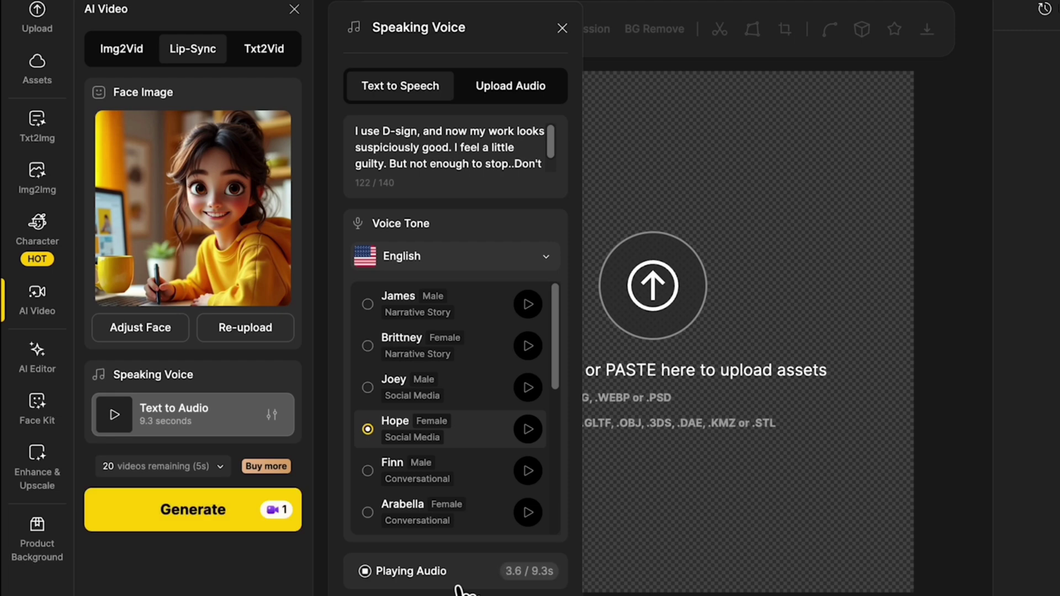
pyautogui.click(517, 147)
pyautogui.press('BackSpace')
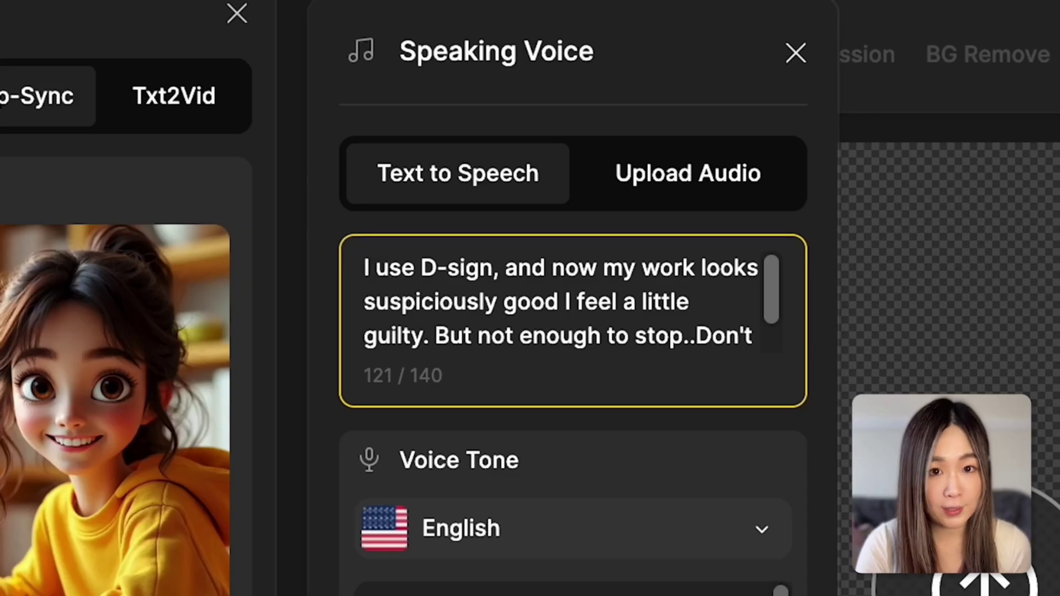
pyautogui.write('!')
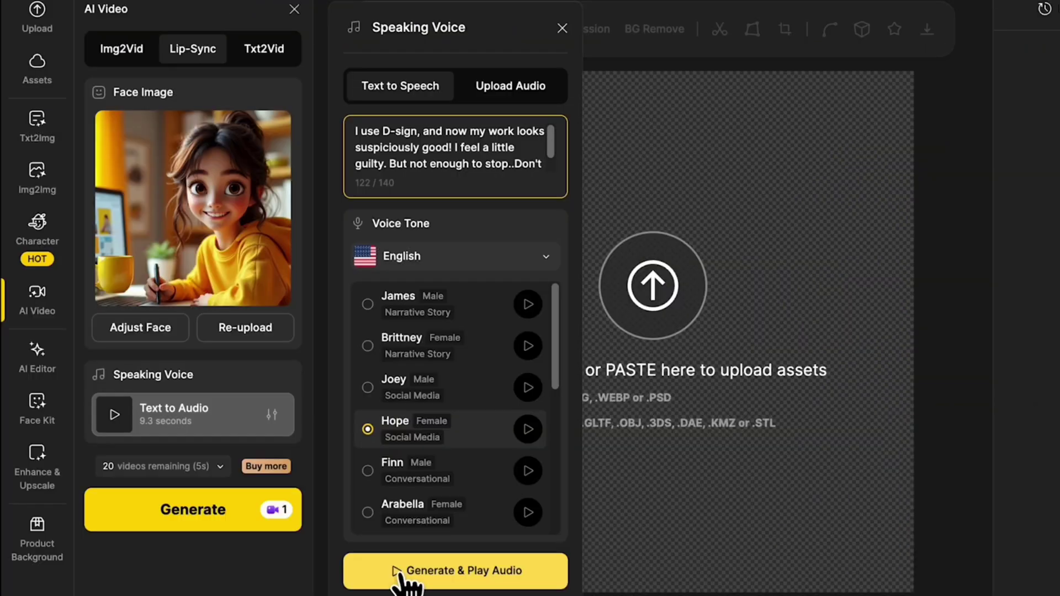
pyautogui.click(359, 571)
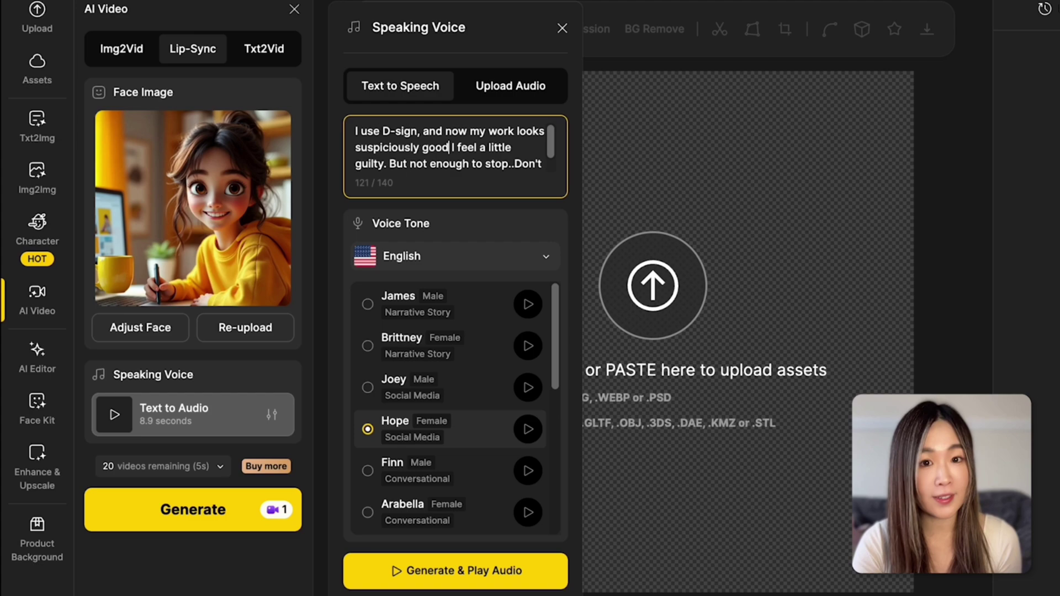
# Step: Confirm the 9-second voice clip, generate the girl's lip-sync video, and play it
pyautogui.click(182, 511)
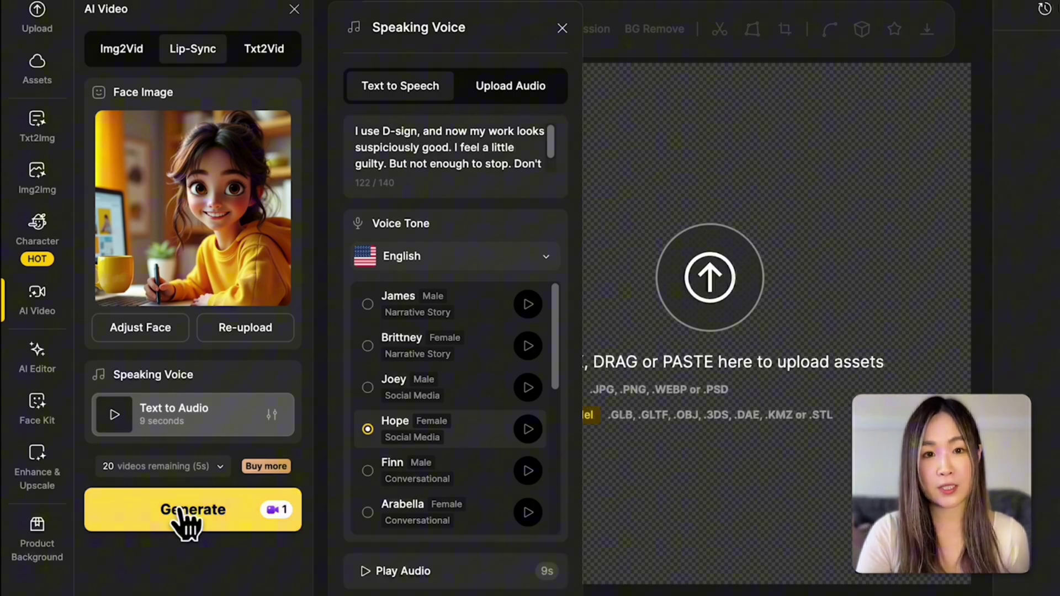
pyautogui.click(181, 513)
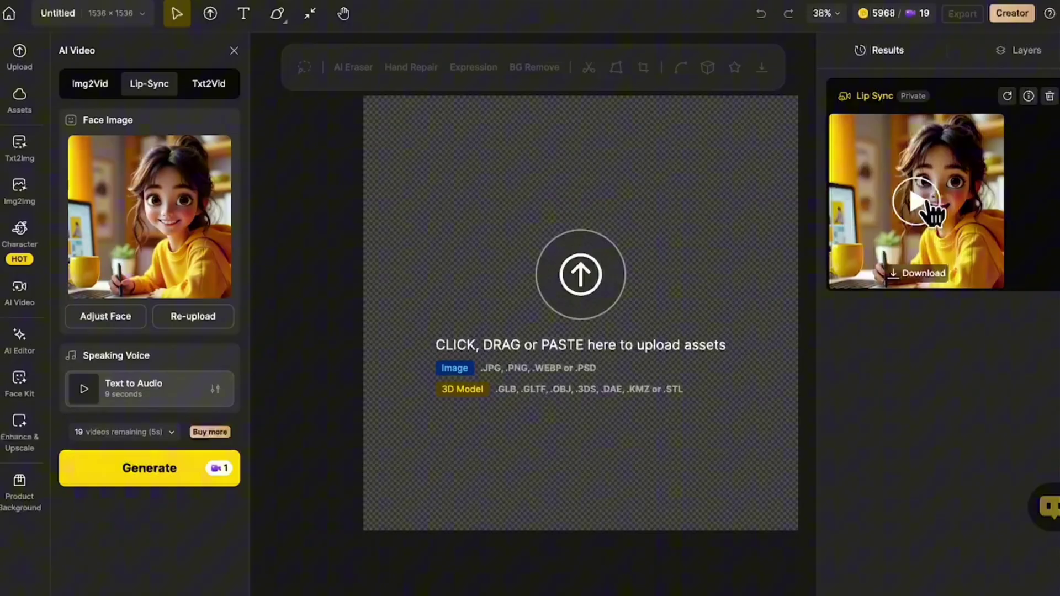
pyautogui.click(919, 203)
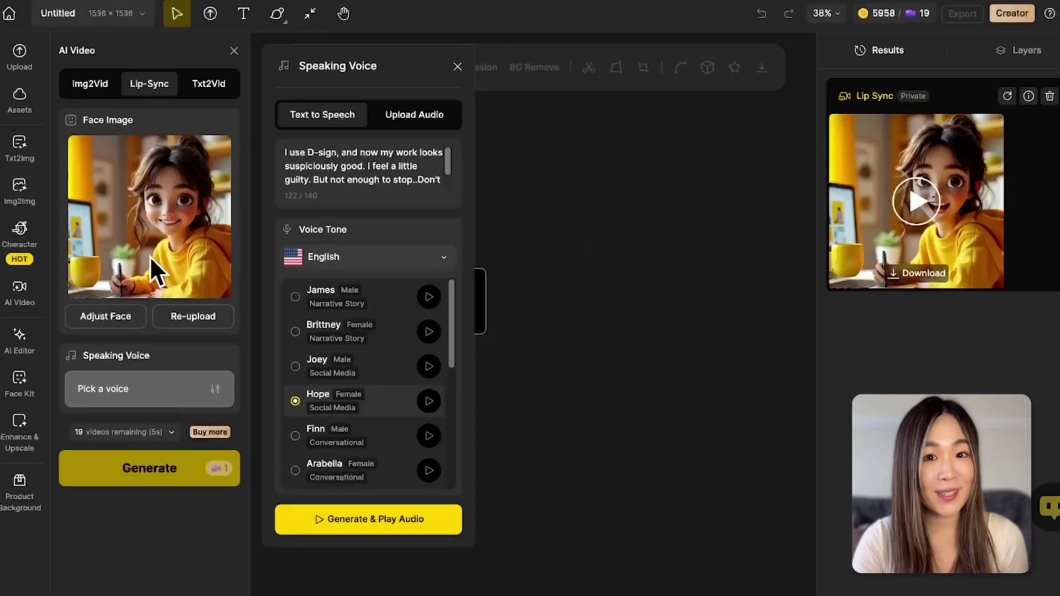
# Step: Re-upload cat woman enhanced.png as the face, fully zoomed out and shifted upward
pyautogui.click(199, 320)
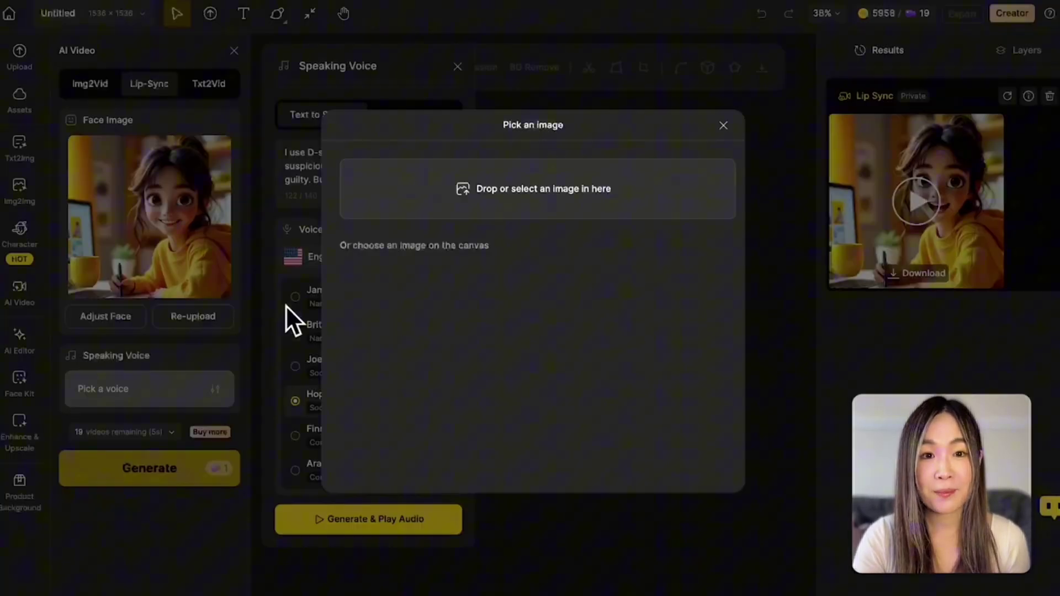
pyautogui.click(504, 213)
pyautogui.click(279, 83)
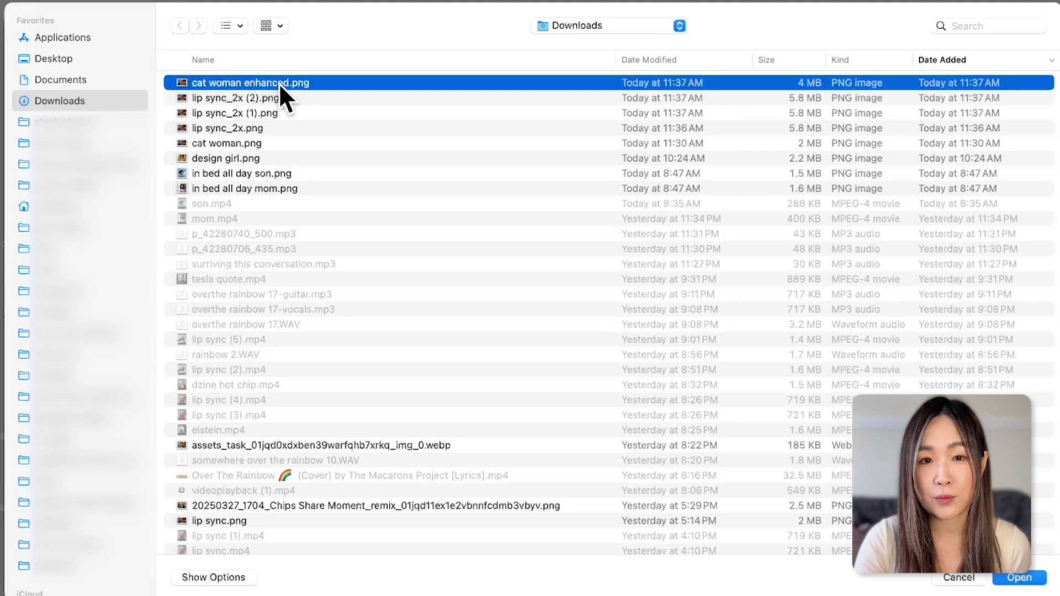
pyautogui.doubleClick(279, 83)
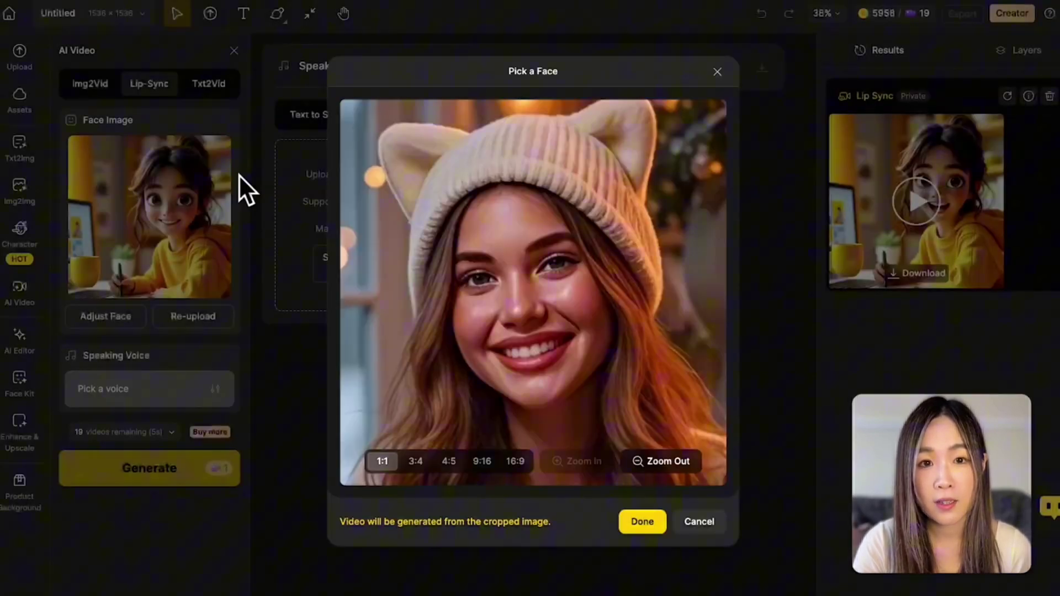
pyautogui.click(689, 468)
pyautogui.click(688, 468)
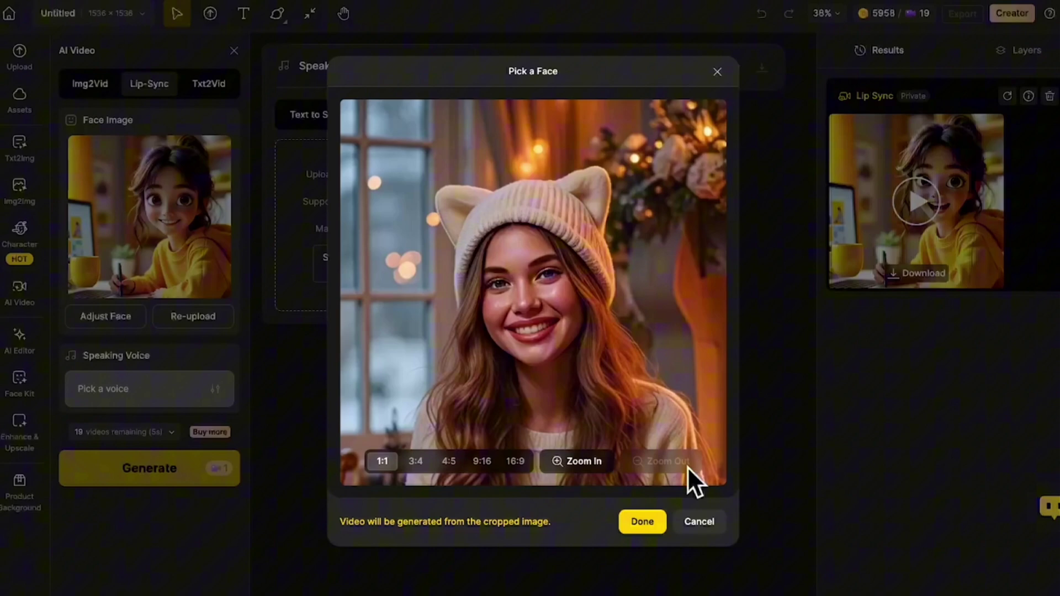
pyautogui.moveTo(696, 400); pyautogui.dragTo(693, 374)
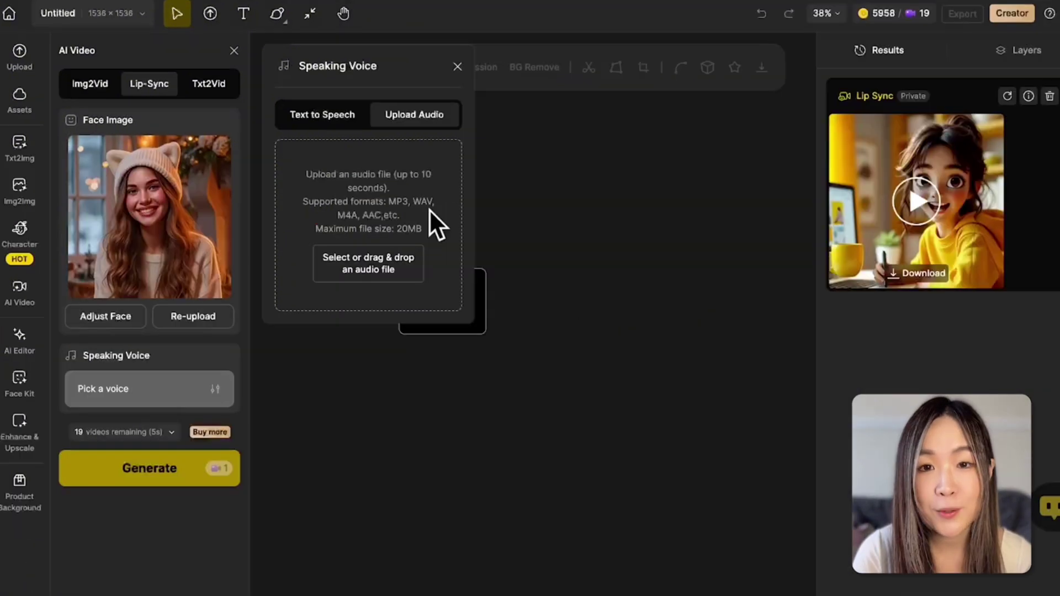
# Step: Upload soft kitty s1.WAV, generate the cat-hat woman's lip-sync video, and play it
pyautogui.click(381, 270)
pyautogui.click(260, 294)
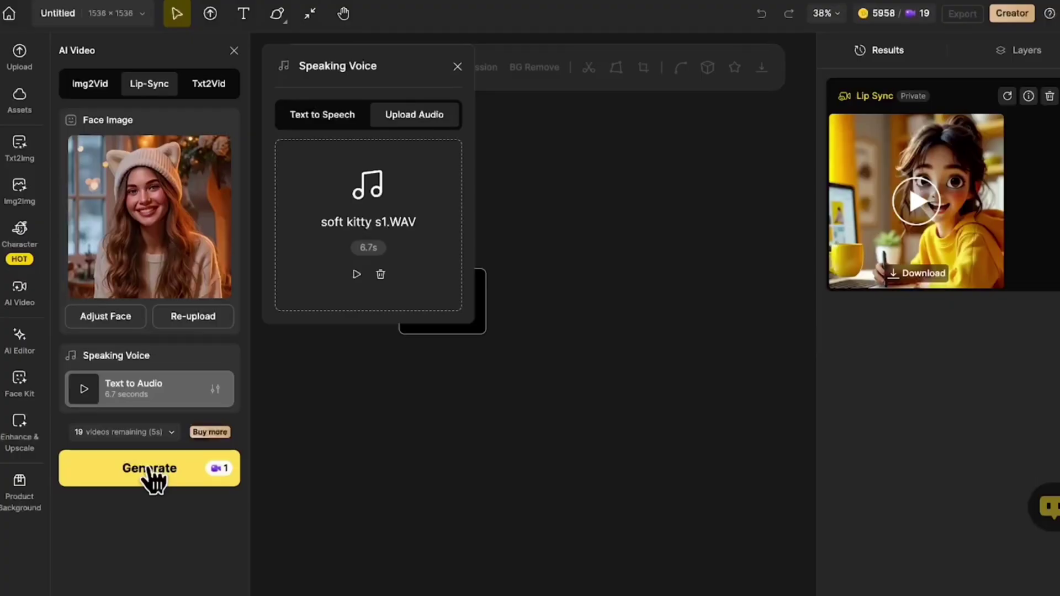
pyautogui.click(149, 468)
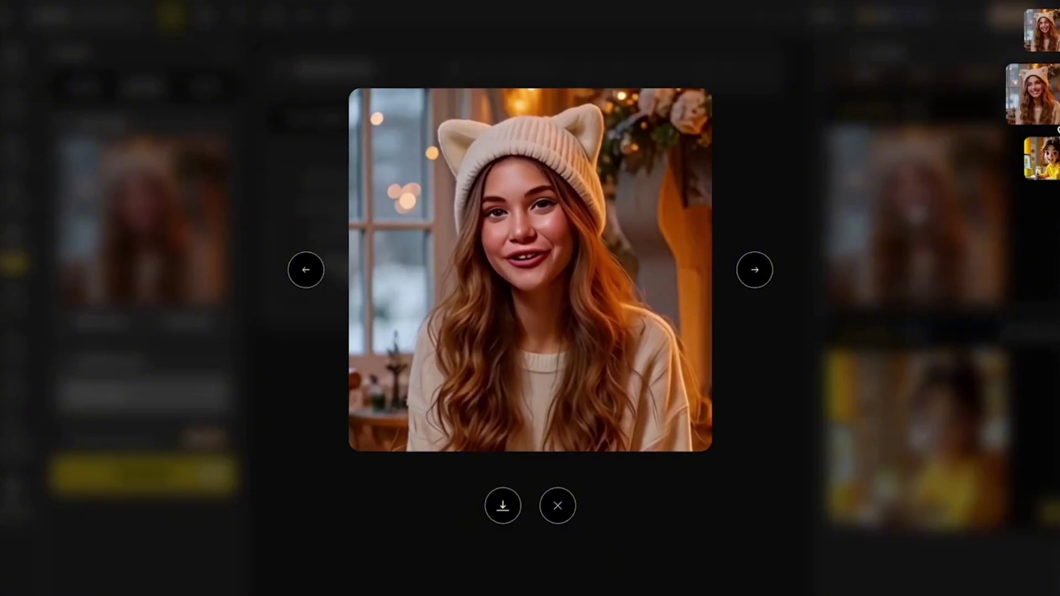
pyautogui.click(1044, 33)
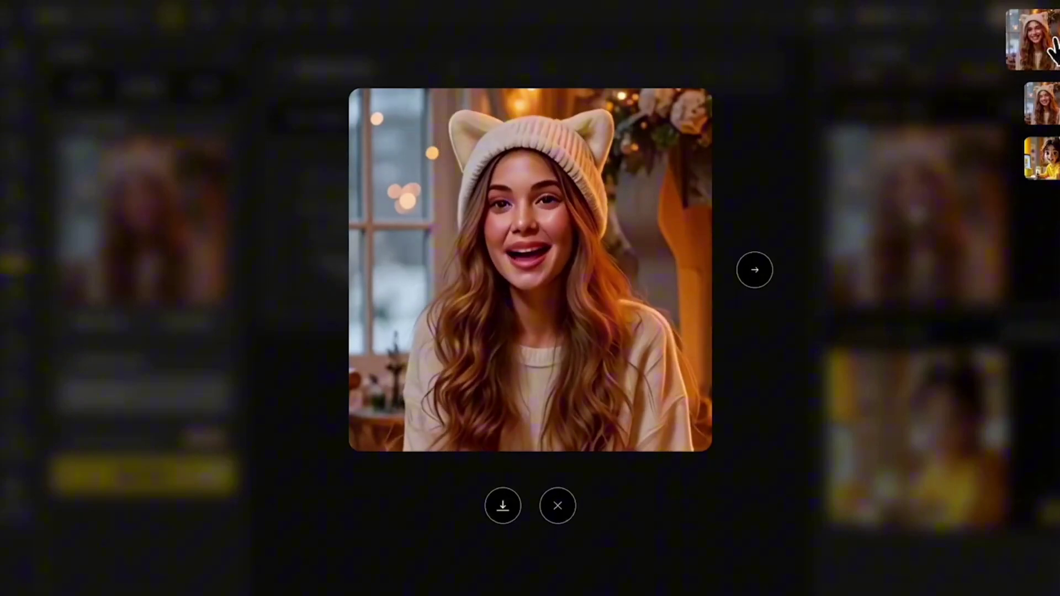